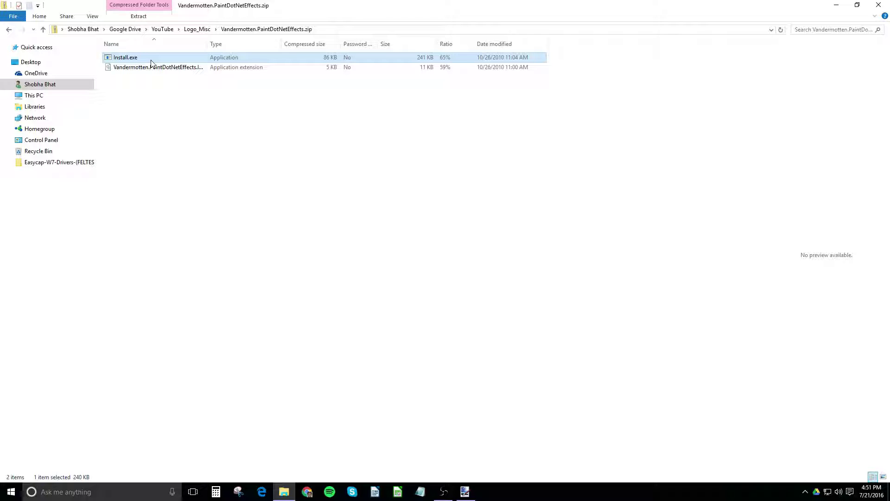
# Switch from the zip archive in File Explorer to the blank Untitled 1920 × 1080 paint.net canvas.
pyautogui.moveTo(462, 496)
pyautogui.click(459, 461)
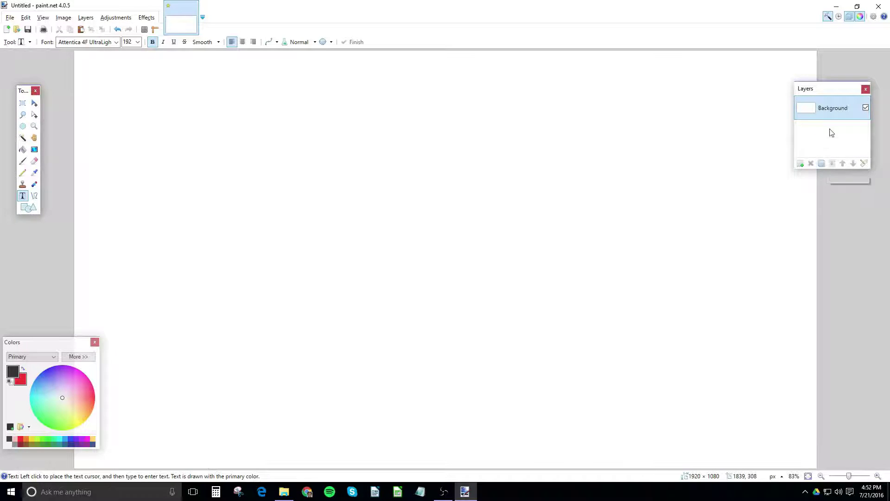
# Add Layer 2 and draw a large black 20-width rectangle outline, about 1205 × 589.
pyautogui.moveTo(829, 91); pyautogui.dragTo(844, 113)
pyautogui.click(815, 186)
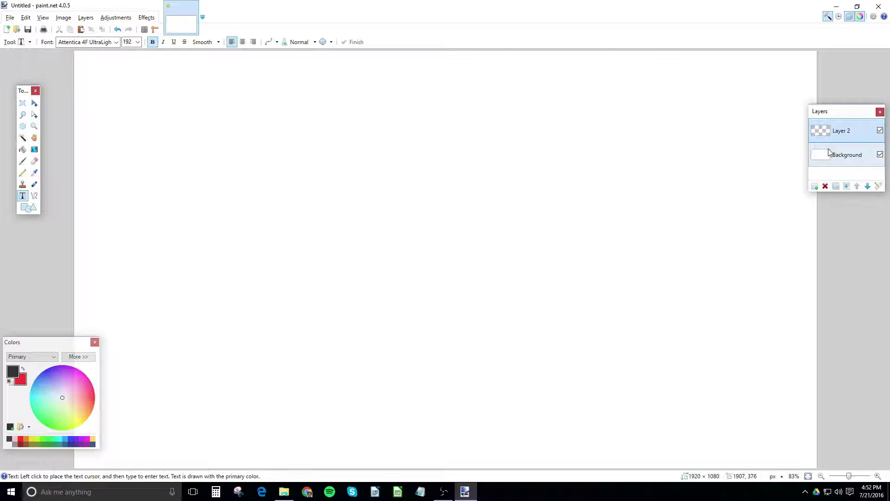
pyautogui.click(30, 208)
pyautogui.moveTo(180, 131); pyautogui.dragTo(645, 359)
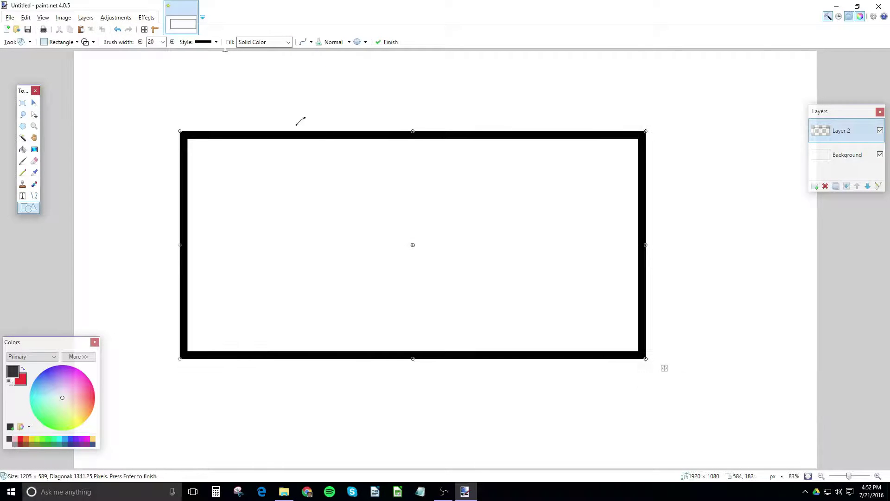
# Start a Drop Shadow effect with horizontal offset 9 and vertical offset 20.
pyautogui.click(147, 19)
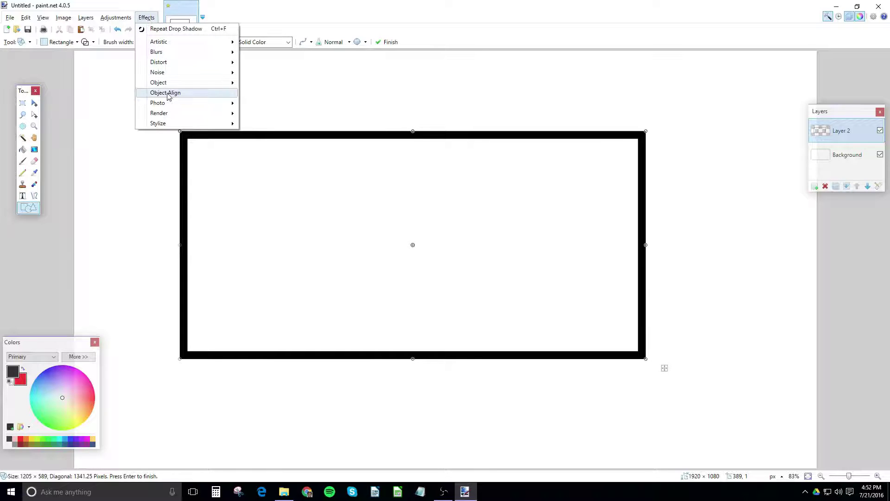
pyautogui.moveTo(199, 83)
pyautogui.click(267, 83)
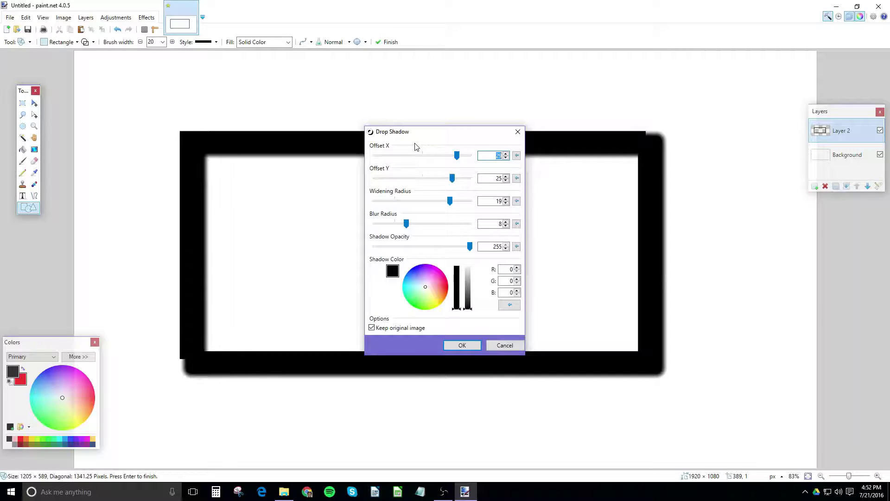
pyautogui.click(459, 157)
pyautogui.moveTo(459, 158); pyautogui.dragTo(435, 160)
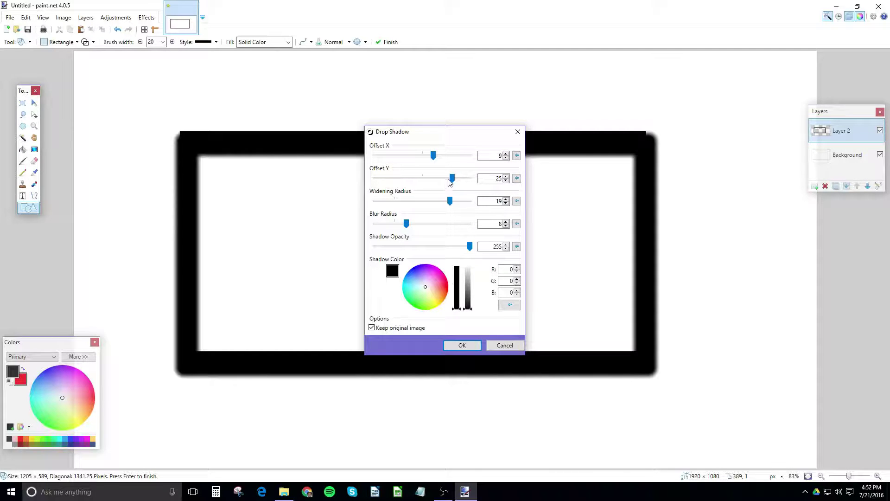
pyautogui.moveTo(453, 181); pyautogui.dragTo(473, 224)
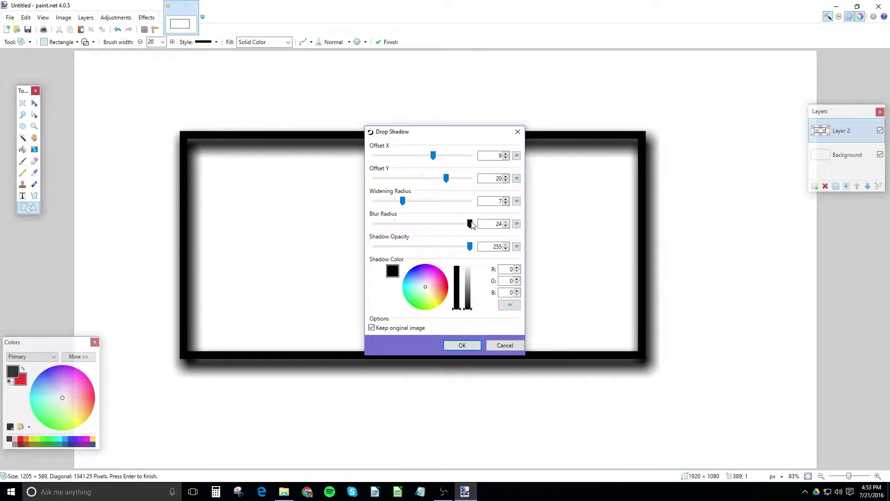
# Set the shadow blur radius to 20 and the widening radius to 10.
pyautogui.moveTo(472, 224); pyautogui.dragTo(392, 225)
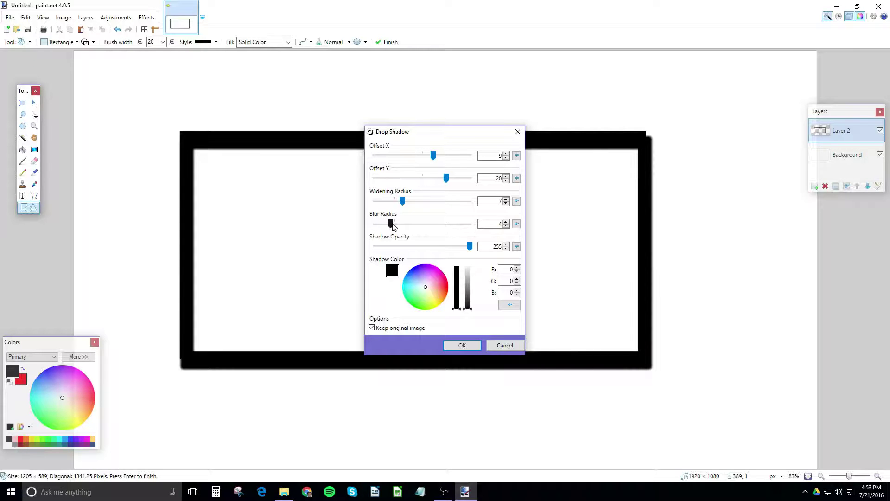
pyautogui.moveTo(392, 225); pyautogui.dragTo(454, 225)
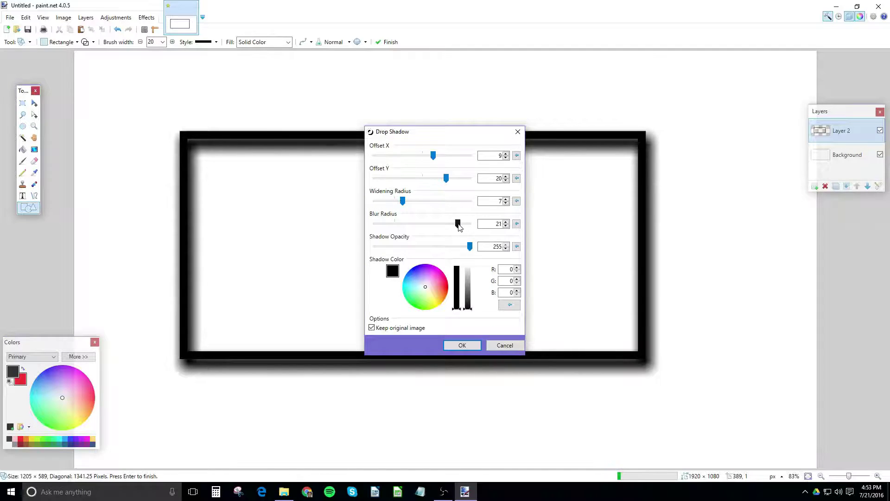
pyautogui.moveTo(403, 201); pyautogui.dragTo(414, 201)
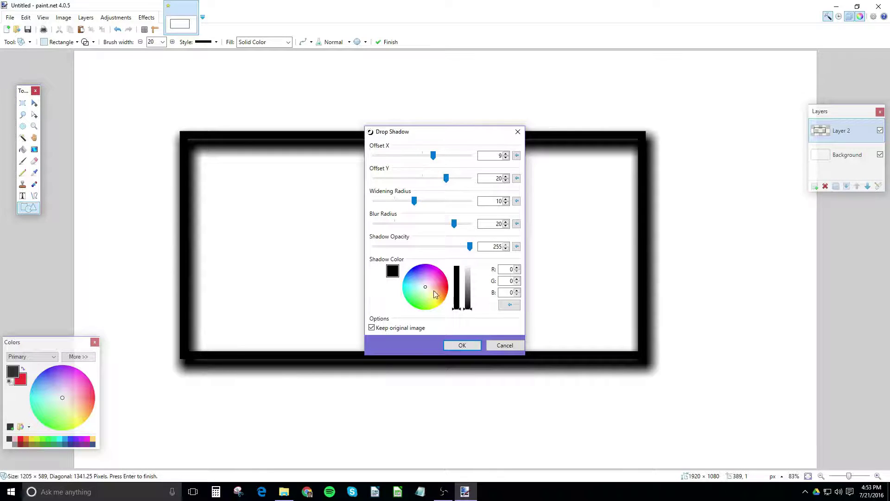
# Try blue and white shadow colours, then return the shadow colour to black.
pyautogui.click(433, 266)
pyautogui.click(416, 272)
pyautogui.moveTo(456, 280); pyautogui.dragTo(457, 309)
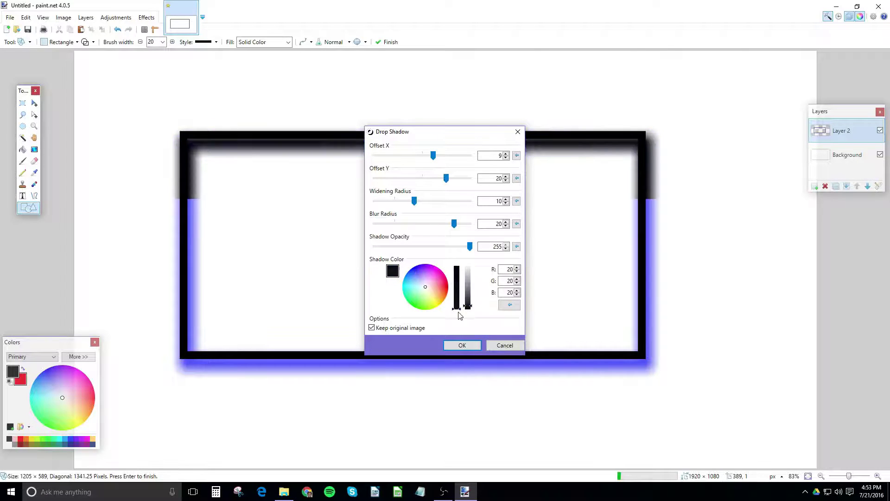
pyautogui.moveTo(474, 265); pyautogui.dragTo(466, 310)
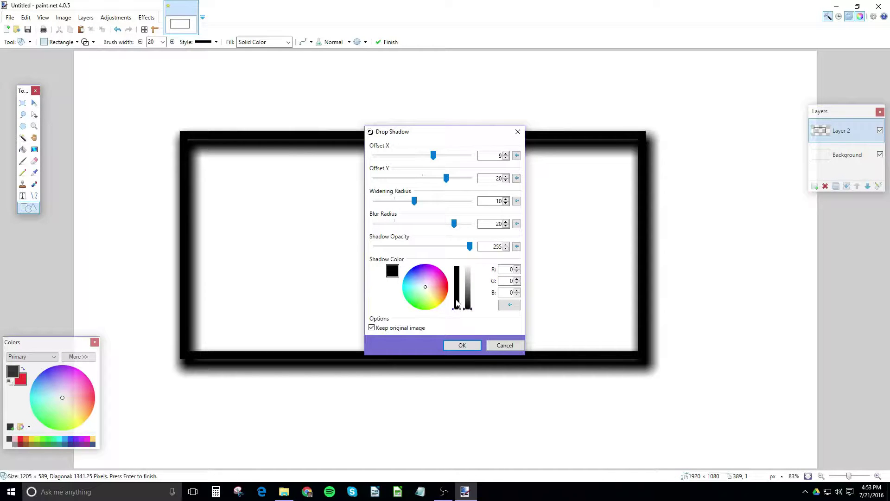
# Keep the original rectangle over its shadow and apply the drop shadow.
pyautogui.click(372, 327)
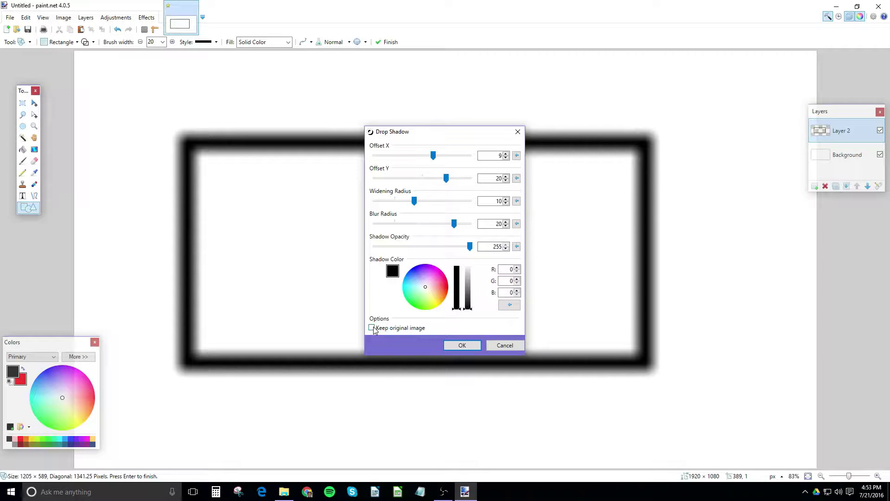
pyautogui.click(372, 328)
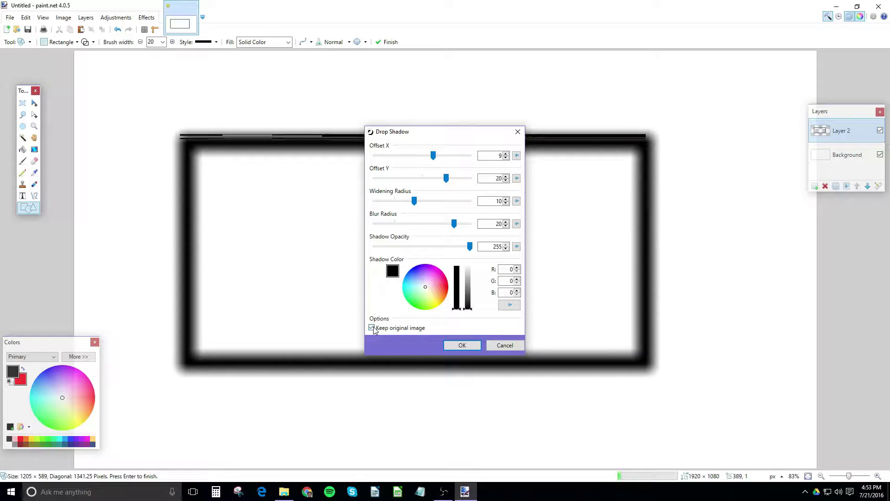
pyautogui.click(479, 346)
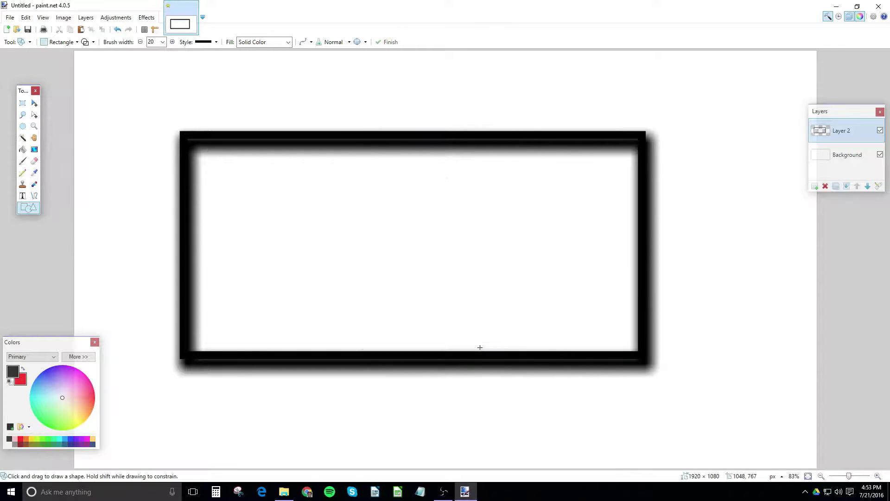
# Undo the shadow and rectangle, then start text just left of the canvas centre.
pyautogui.click(22, 195)
pyautogui.click(255, 240)
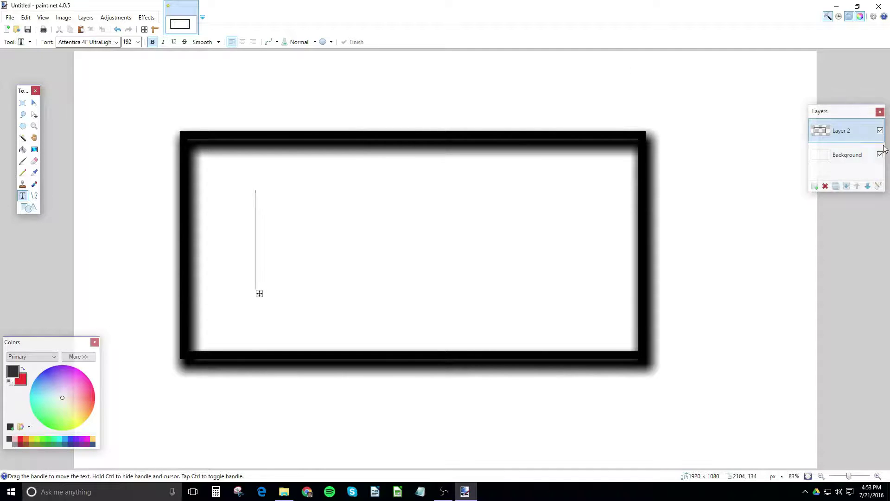
pyautogui.hotkey('ctrl', 'z')
pyautogui.hotkey('ctrl', 'z')
pyautogui.hotkey('ctrl', 'z')
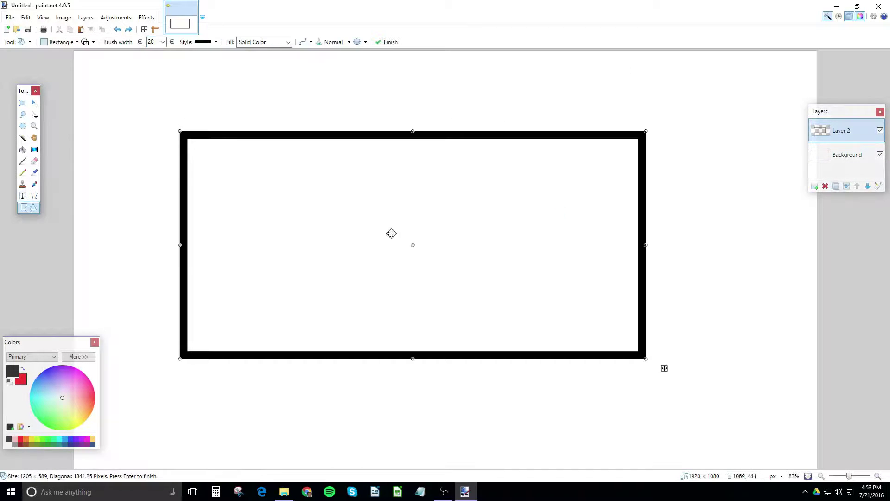
pyautogui.hotkey('ctrl', 'z')
pyautogui.click(22, 195)
pyautogui.click(310, 233)
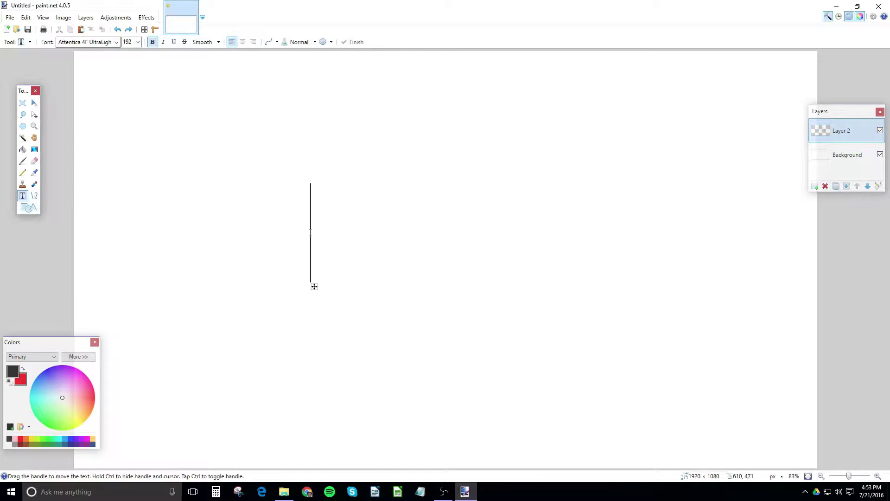
# Type HELLO and give it a drop shadow with offsets -3 and 5.
pyautogui.write('HELLO')
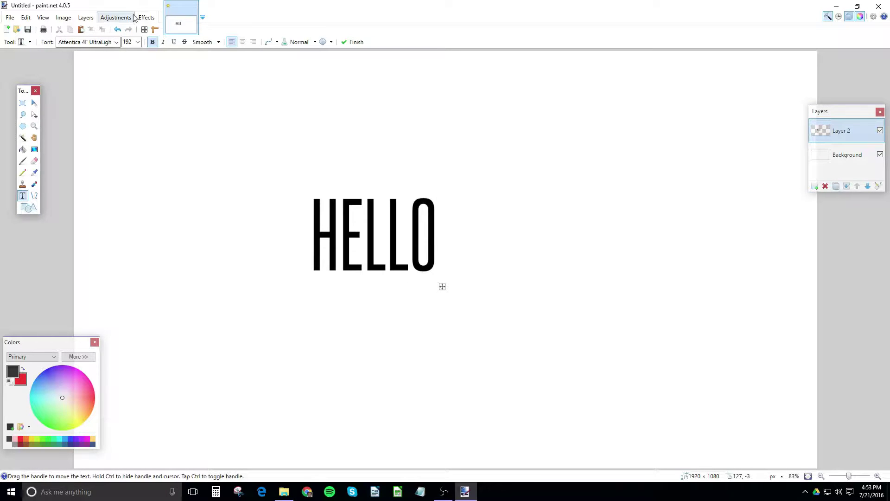
pyautogui.click(146, 17)
pyautogui.moveTo(185, 82)
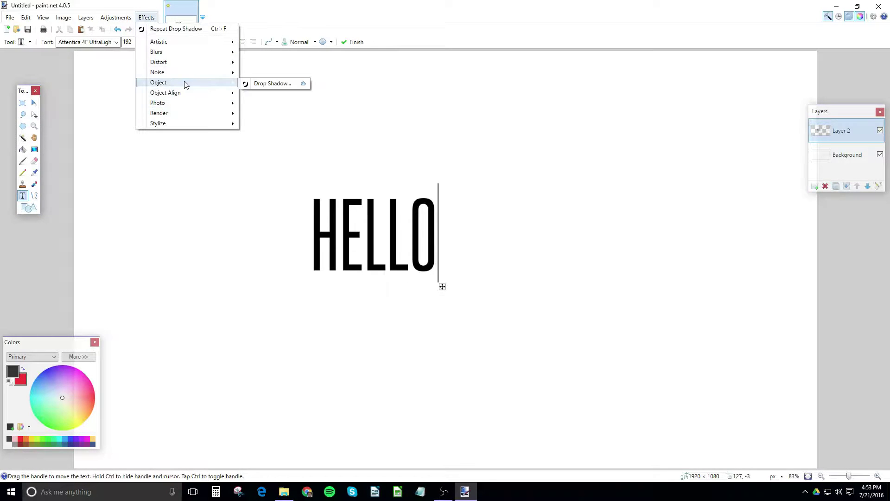
pyautogui.click(263, 83)
pyautogui.moveTo(483, 137); pyautogui.dragTo(669, 109)
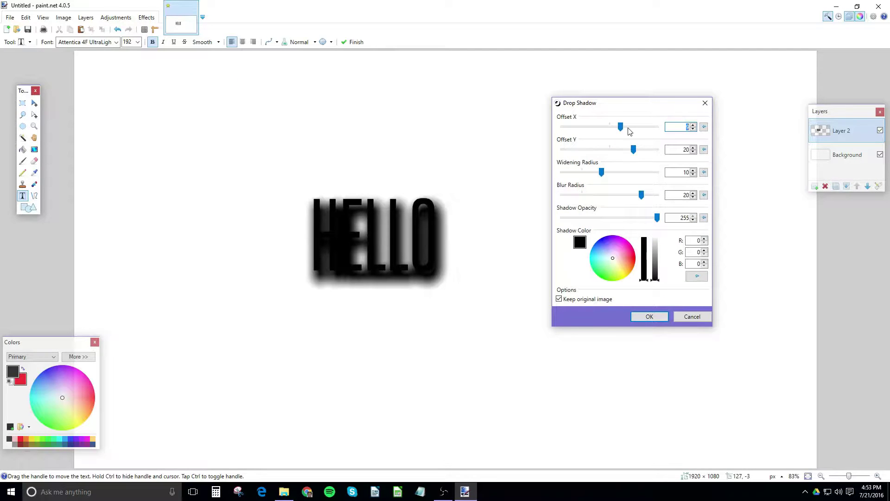
pyautogui.moveTo(634, 149); pyautogui.dragTo(606, 128)
pyautogui.moveTo(602, 173); pyautogui.dragTo(578, 176)
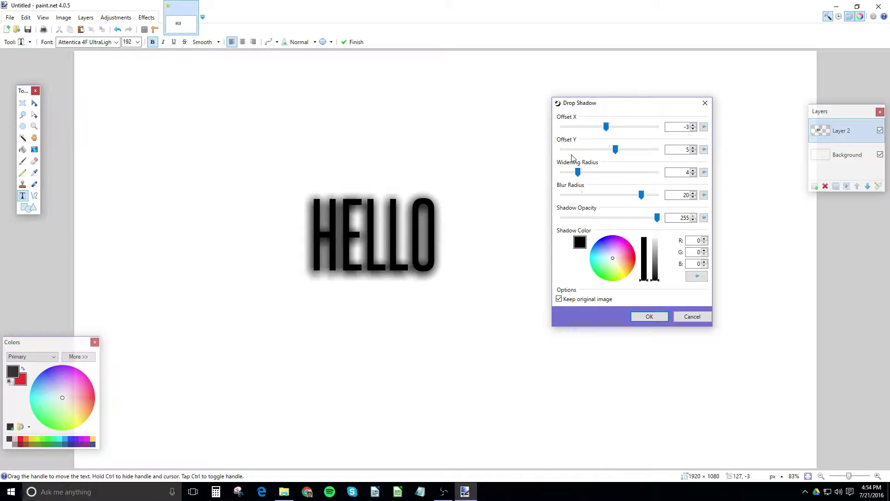
# Keep HELLO over its shadow, set blur 11 and opacity 120, and apply.
pyautogui.click(559, 299)
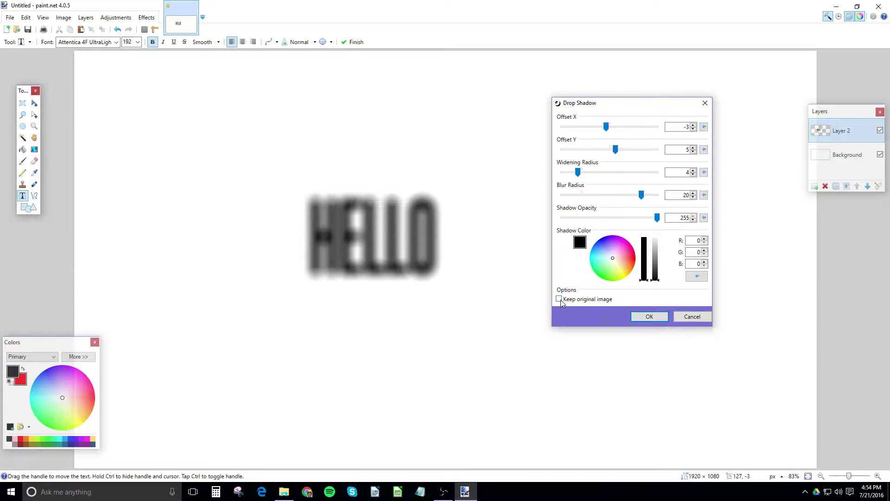
pyautogui.click(560, 299)
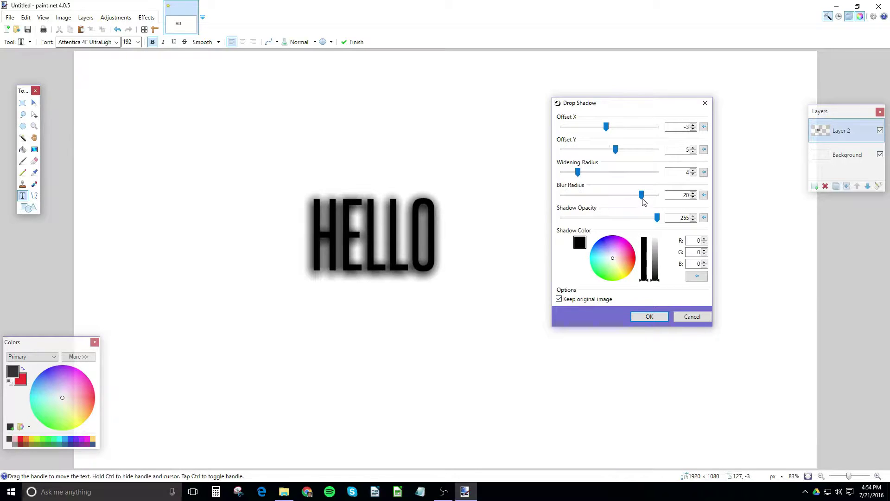
pyautogui.moveTo(641, 194); pyautogui.dragTo(606, 195)
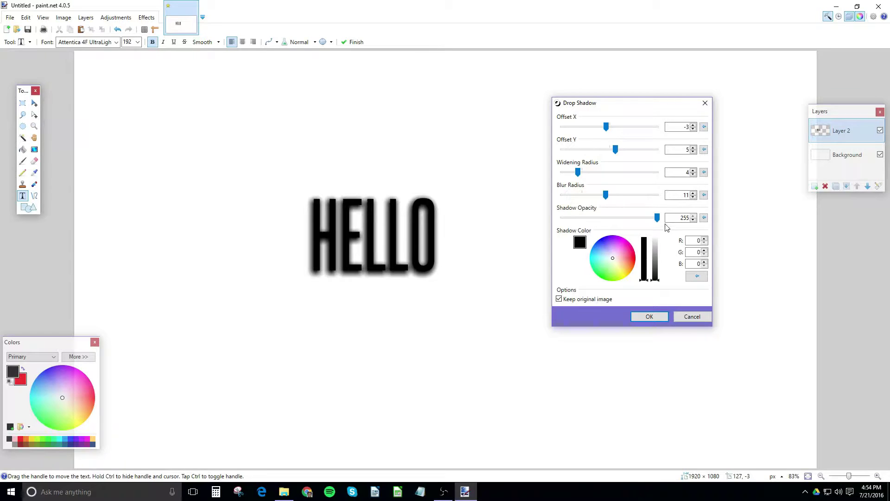
pyautogui.moveTo(657, 218); pyautogui.dragTo(625, 220)
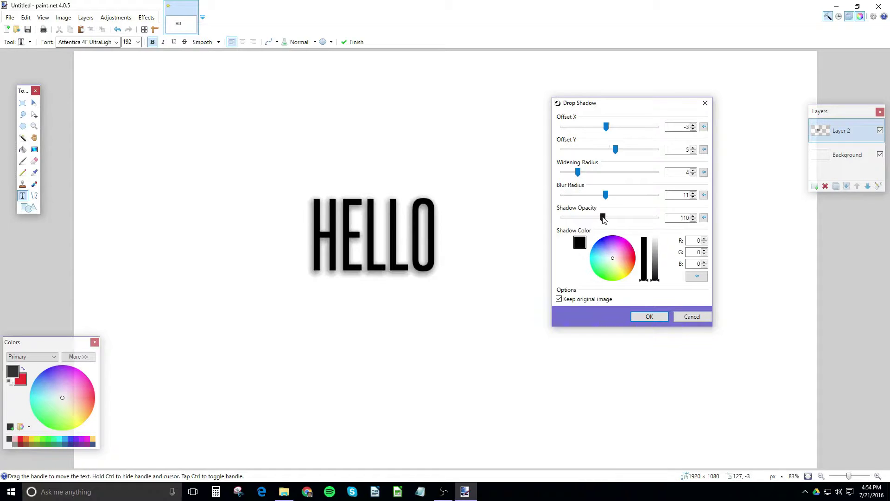
pyautogui.click(607, 220)
pyautogui.click(654, 316)
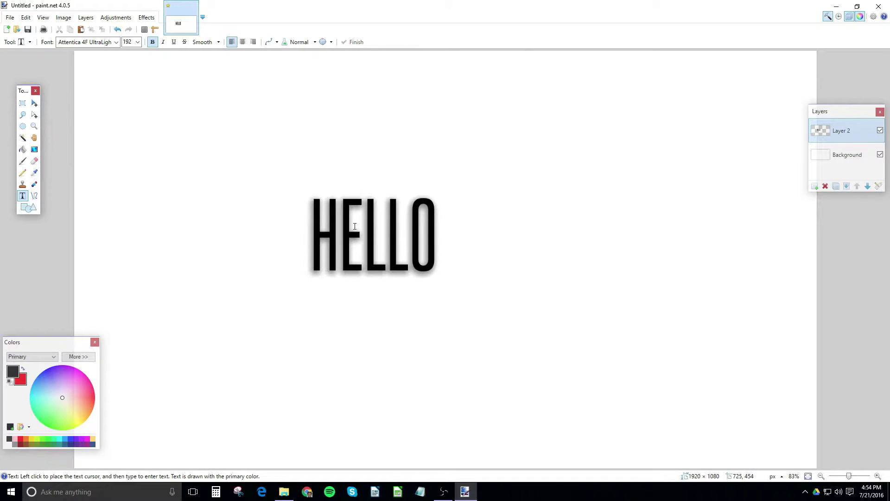
# Write TEST near the canvas's top-left corner and repeat the drop shadow with Ctrl+F.
pyautogui.click(147, 17)
pyautogui.click(152, 18)
pyautogui.click(119, 140)
pyautogui.write('TEST')
pyautogui.hotkey('ctrl', 'f')
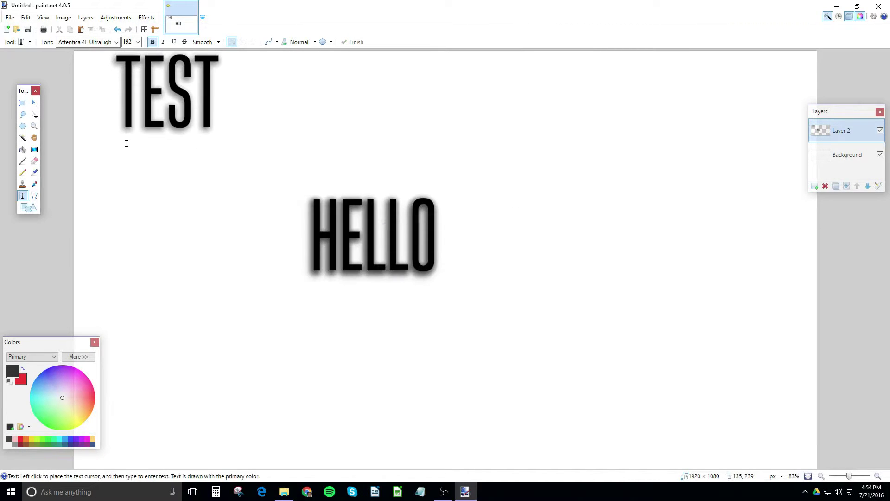